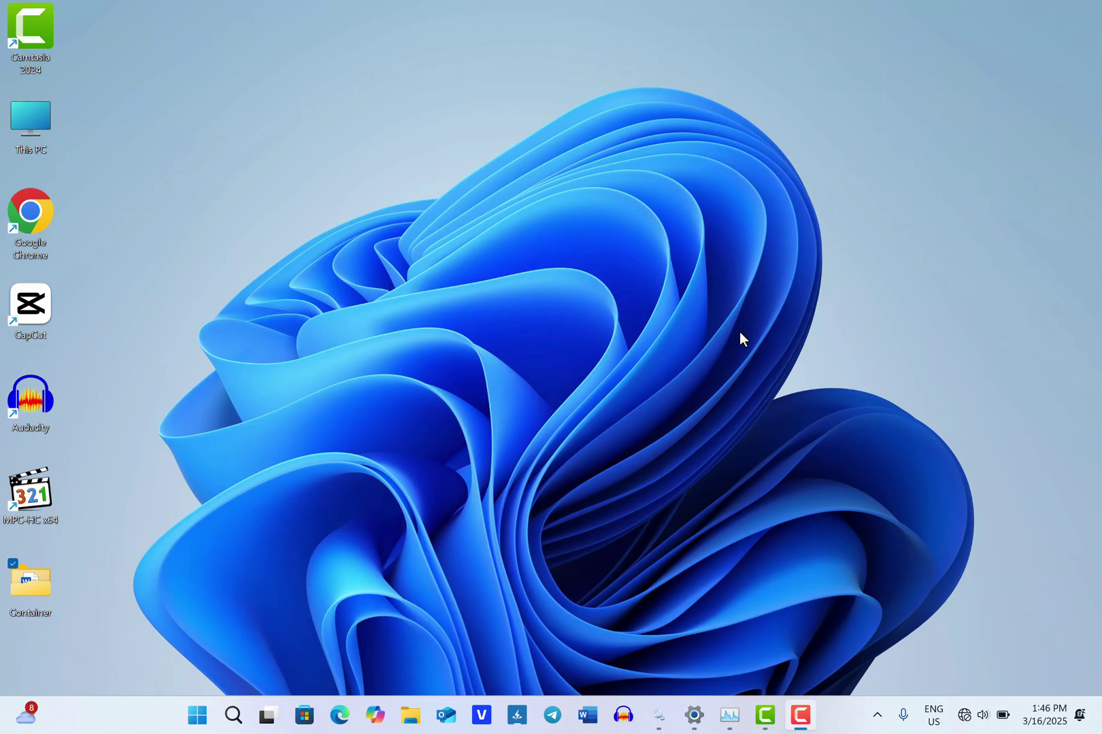
Try launching Registry Editor, then run gpedit.msc from the Run dialog.
key(super+r)
text(regedit)
key(Return)
key(super+r)
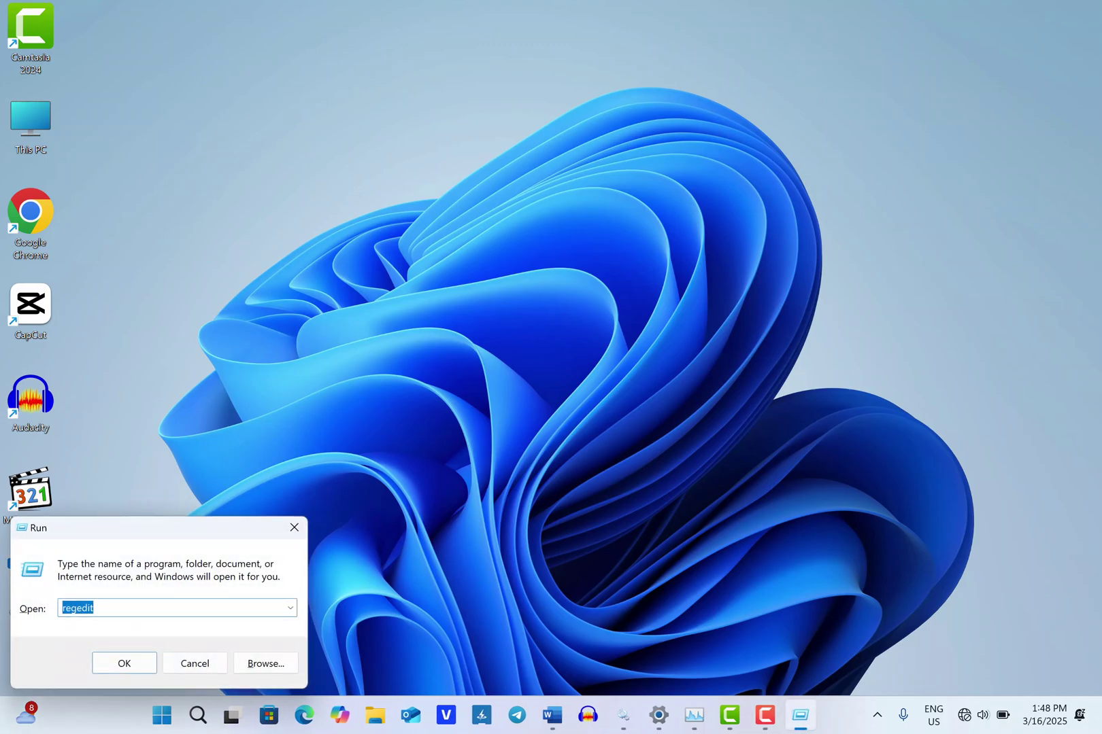
text(gpedit.)
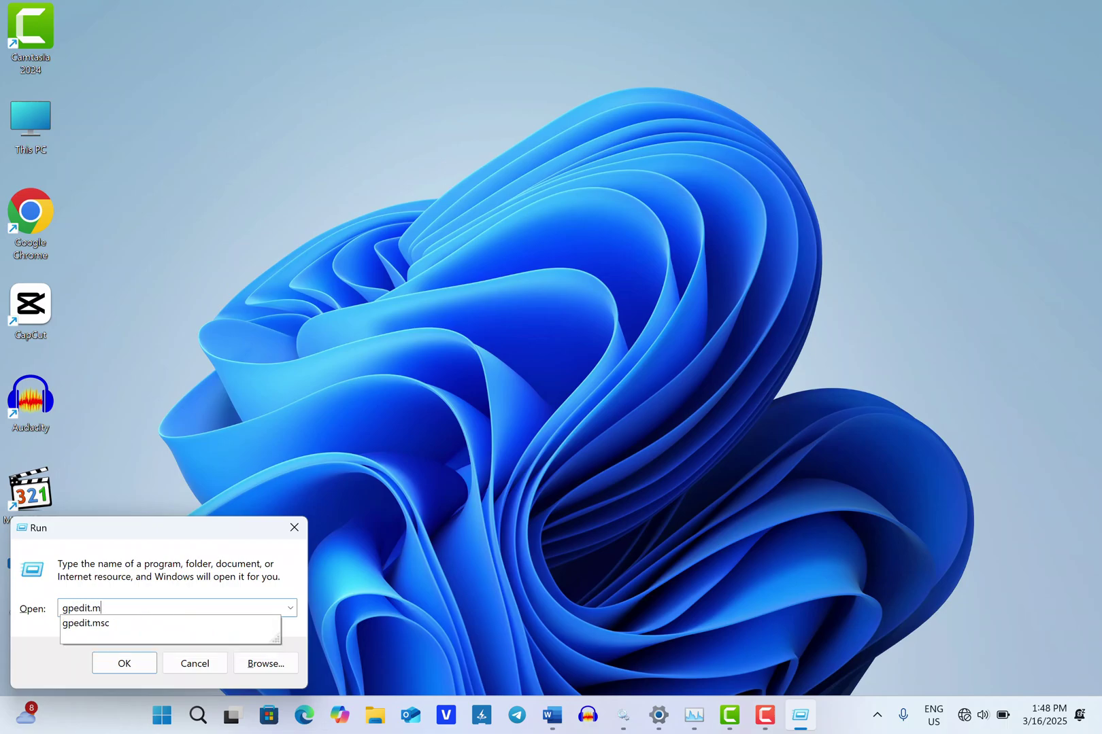
text(msc)
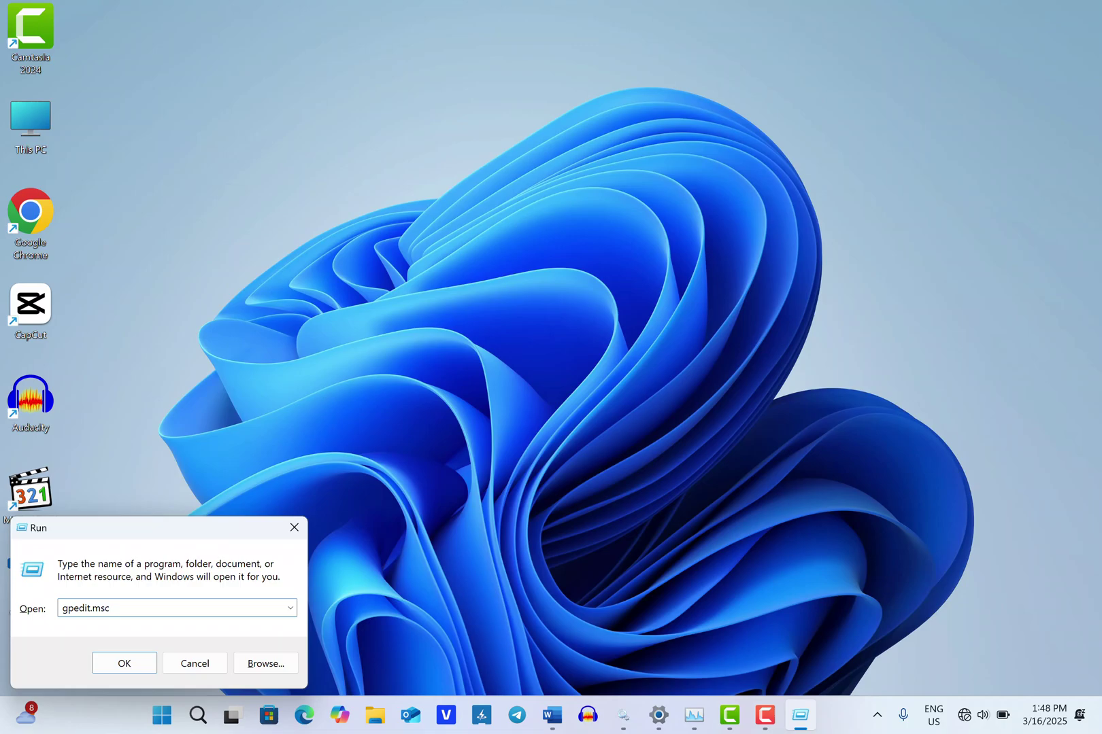
click(134, 666)
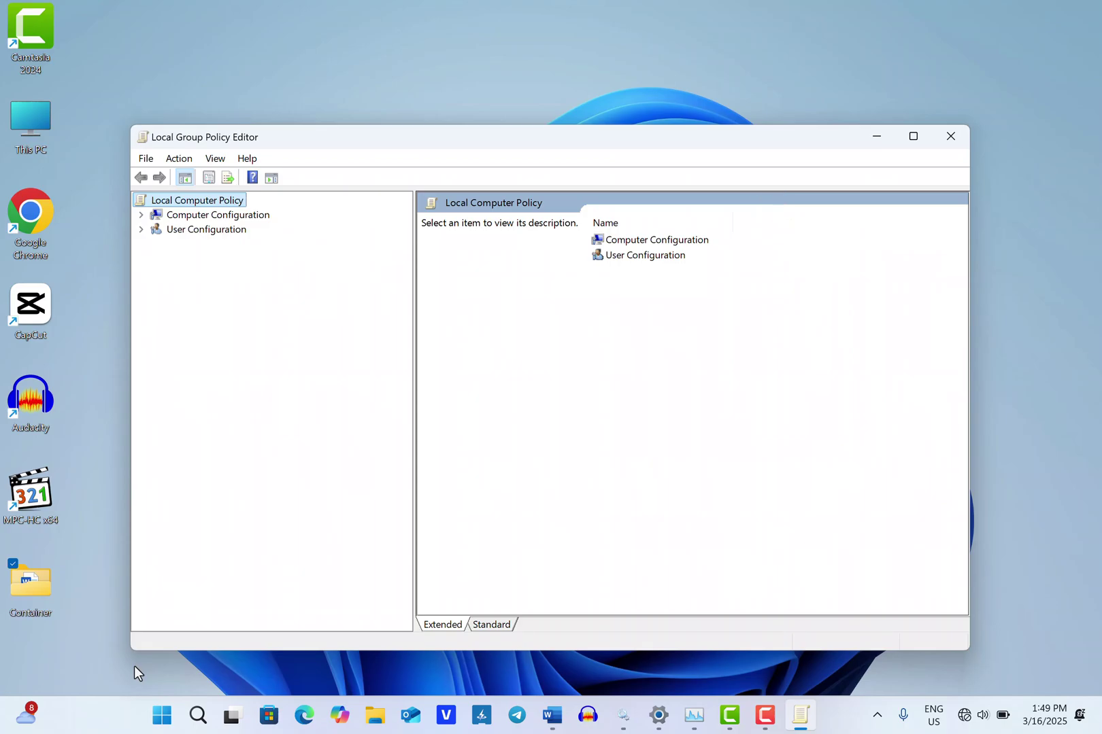
Browse to User Configuration > Administrative Templates > System and select 'Prevent access to registry editing tools'.
click(143, 230)
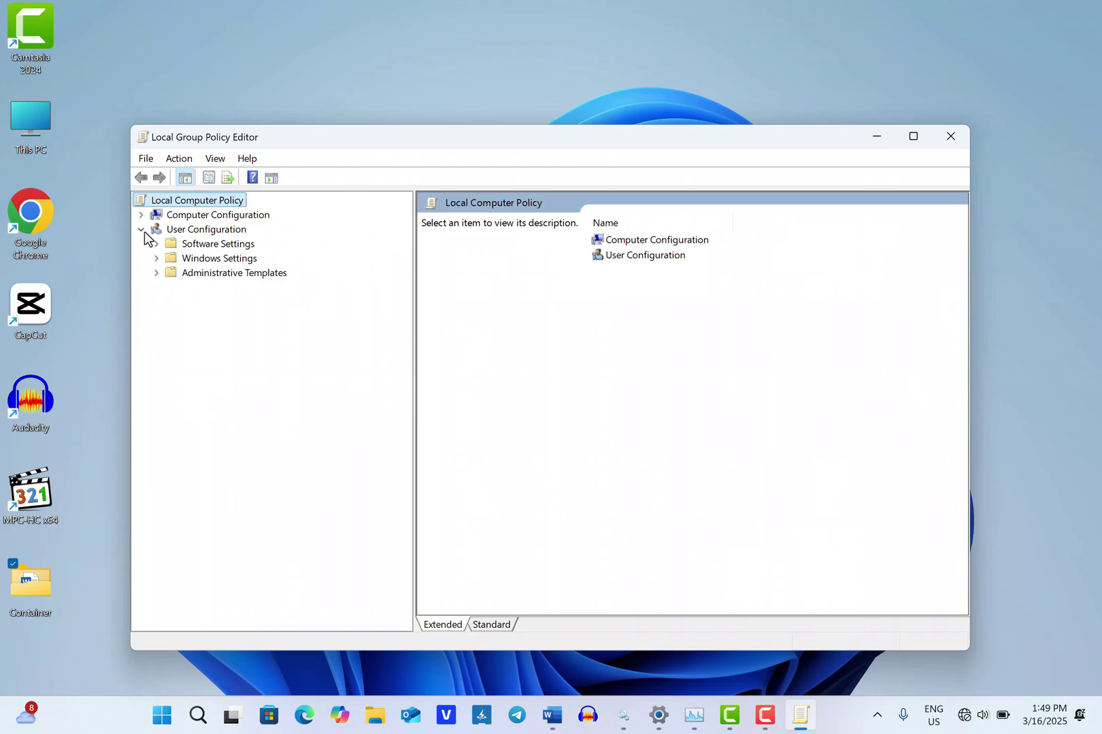
double_click(188, 275)
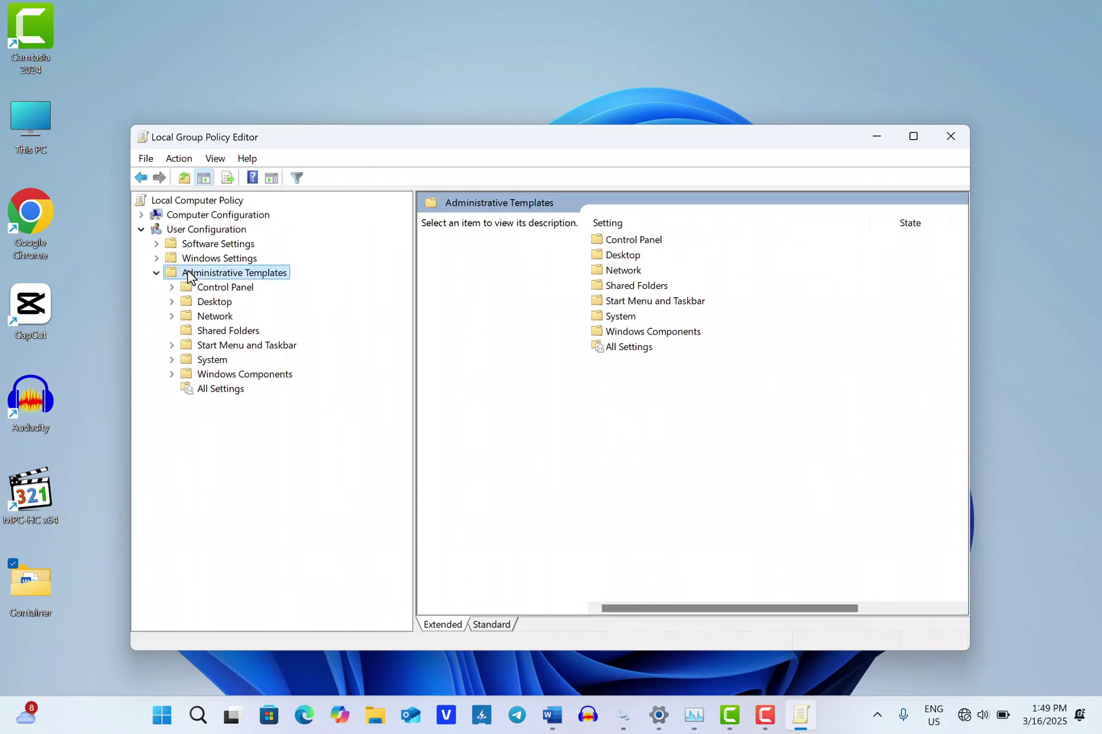
click(191, 363)
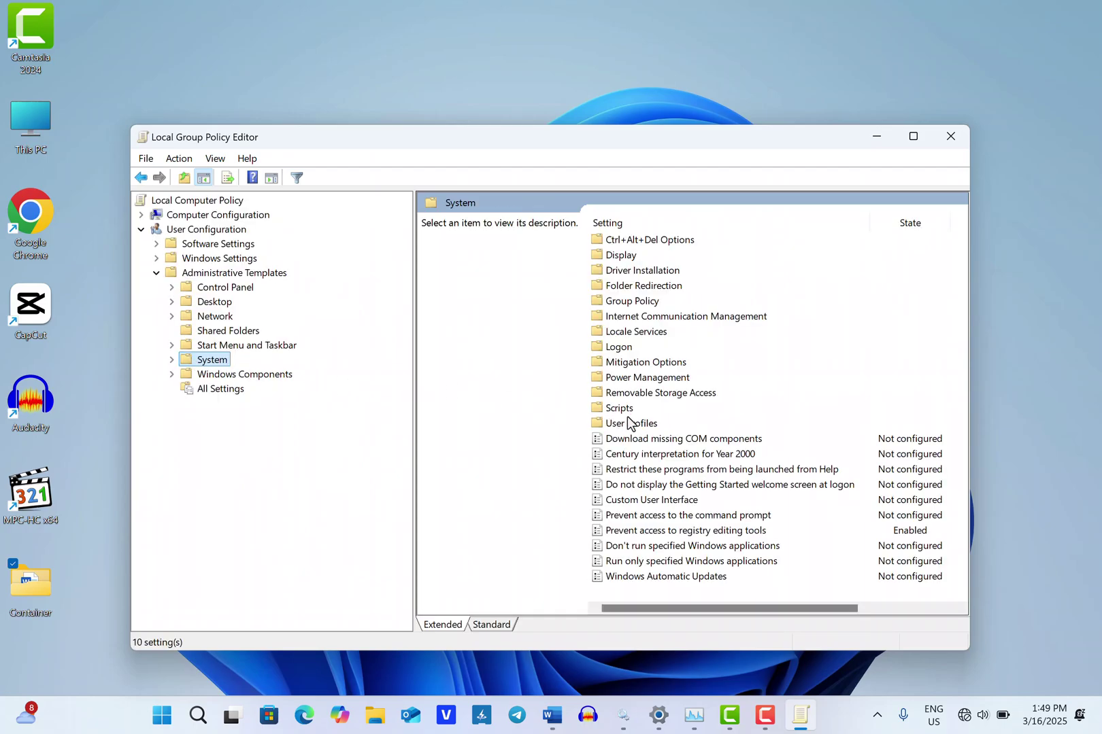
click(672, 532)
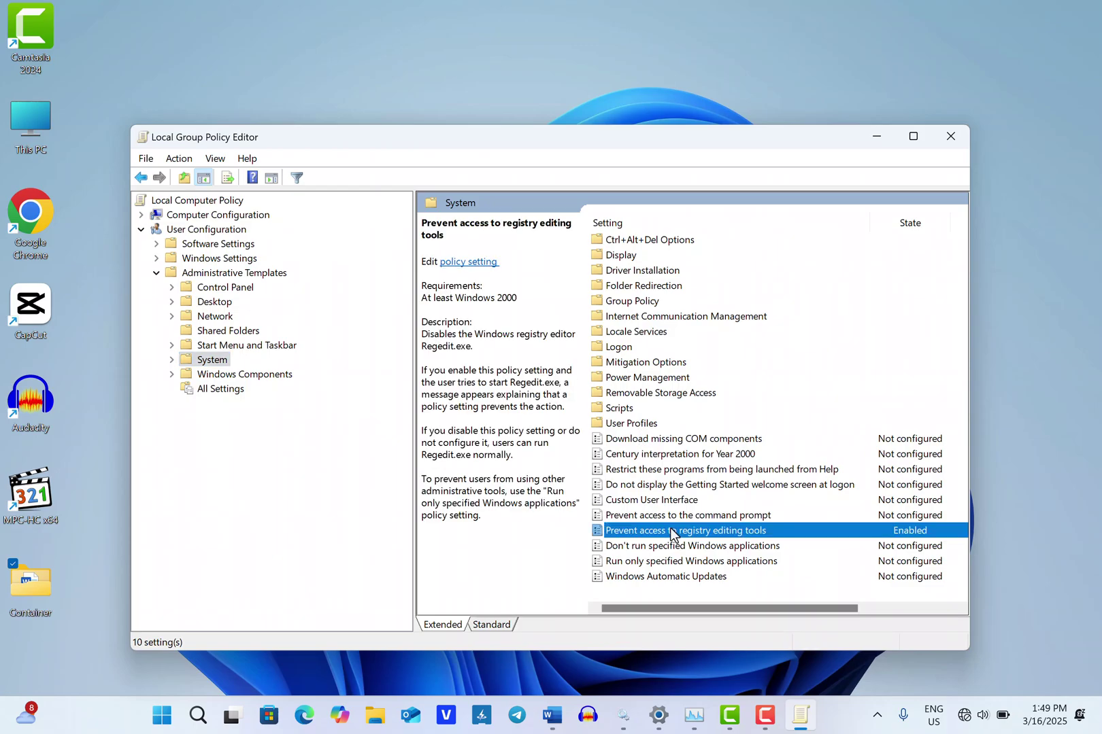
Set 'Prevent access to registry editing tools' to Disabled and apply the change.
right_click(673, 533)
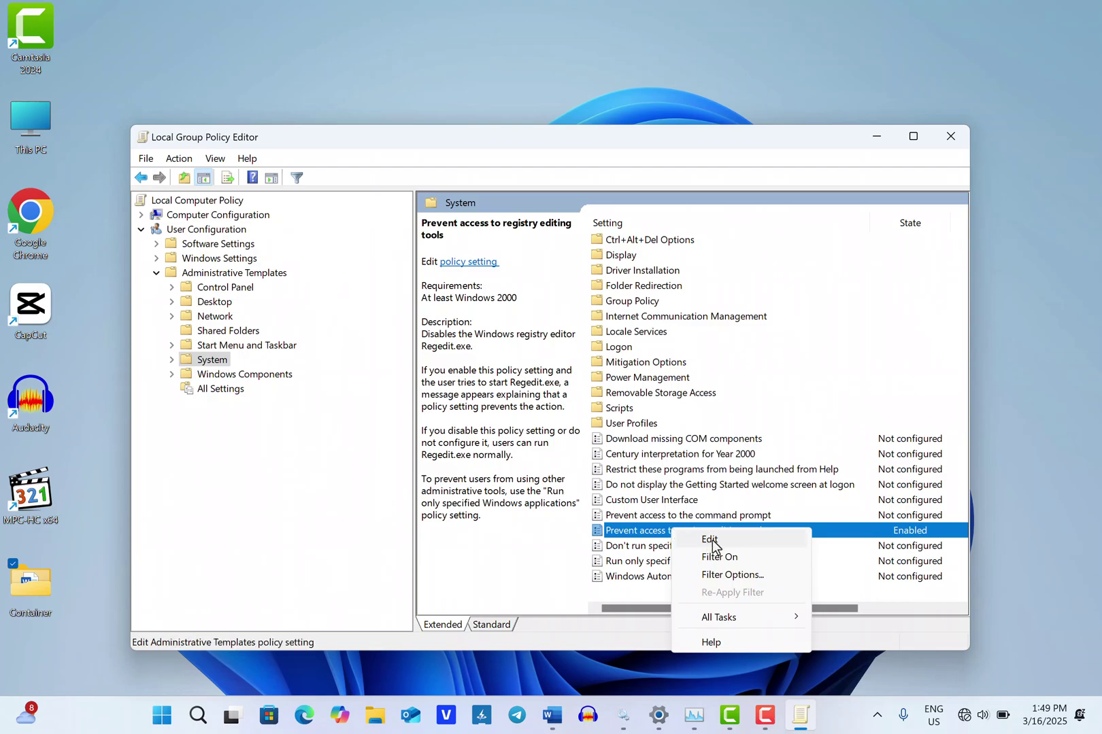
click(713, 540)
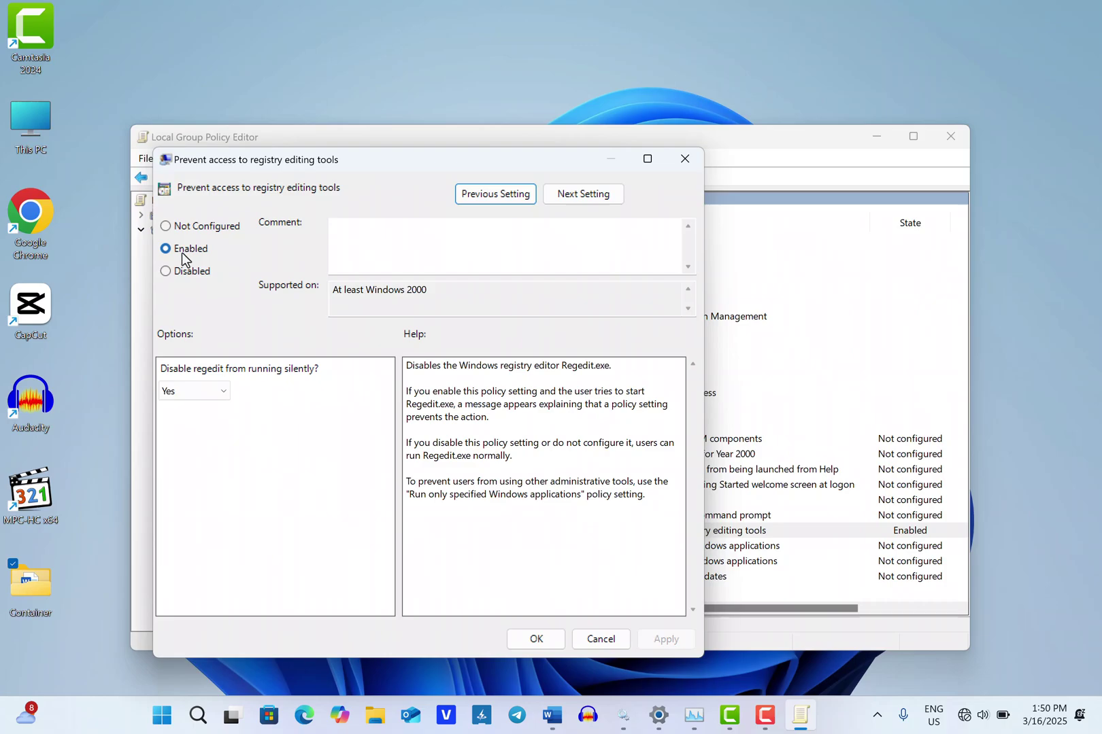
click(166, 272)
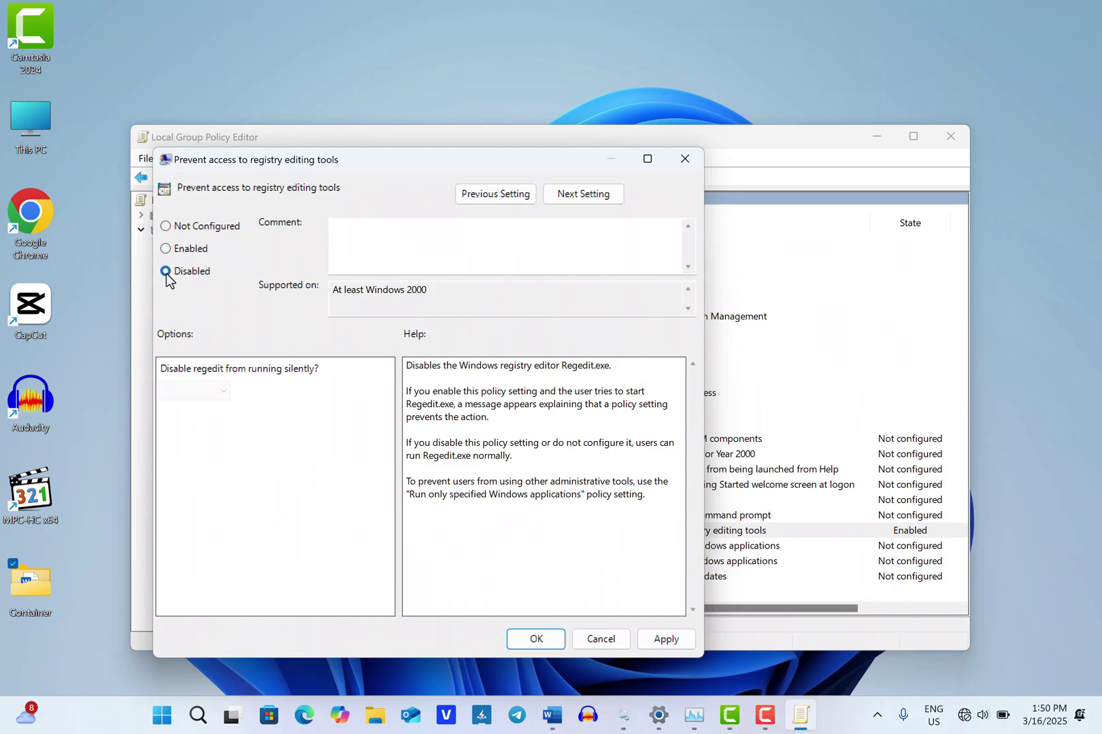
click(662, 640)
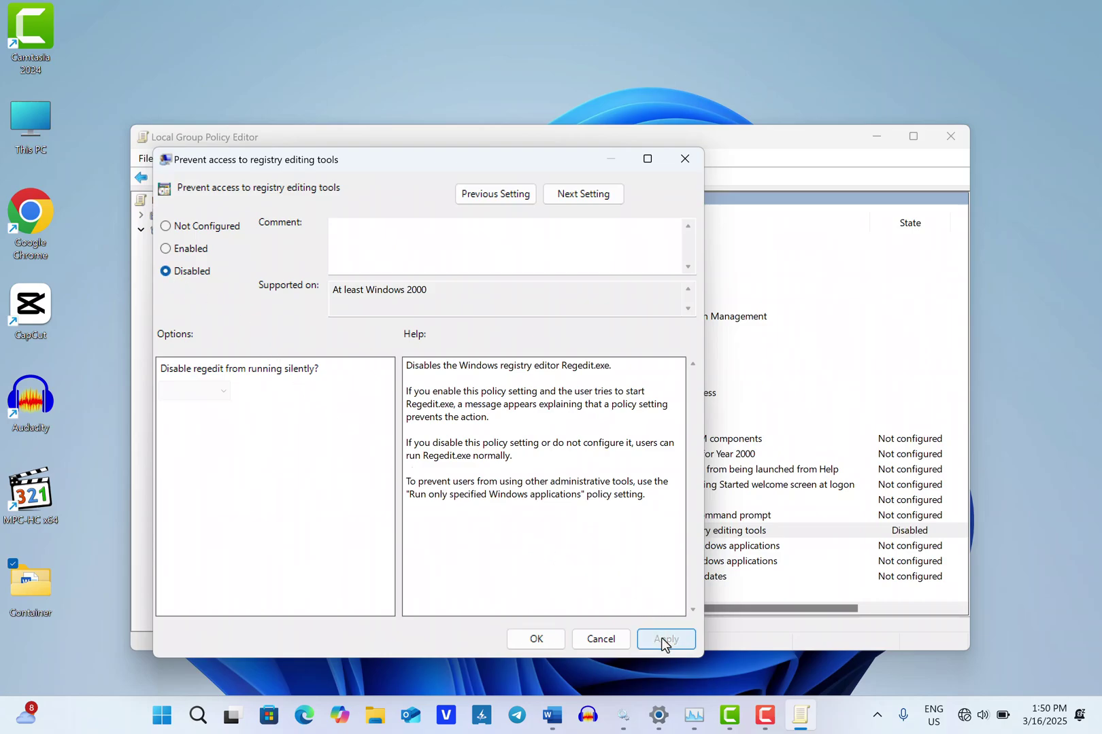
click(542, 640)
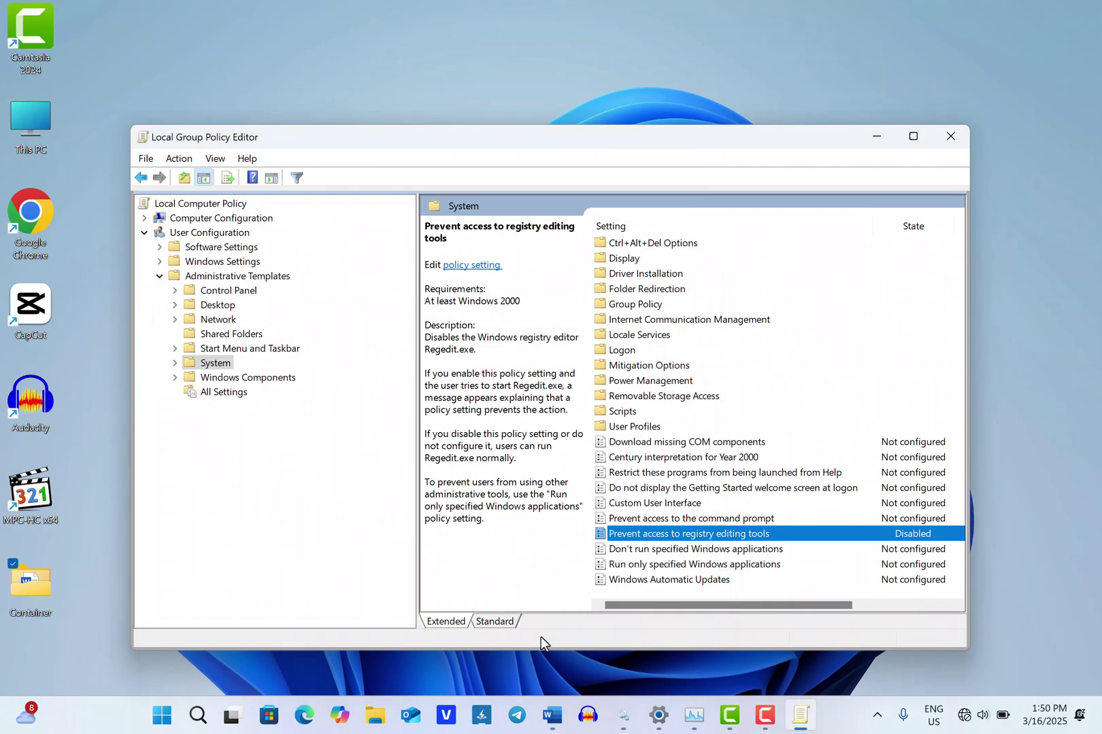
Close Group Policy Editor, confirm regedit now opens Registry Editor, then close it.
click(952, 144)
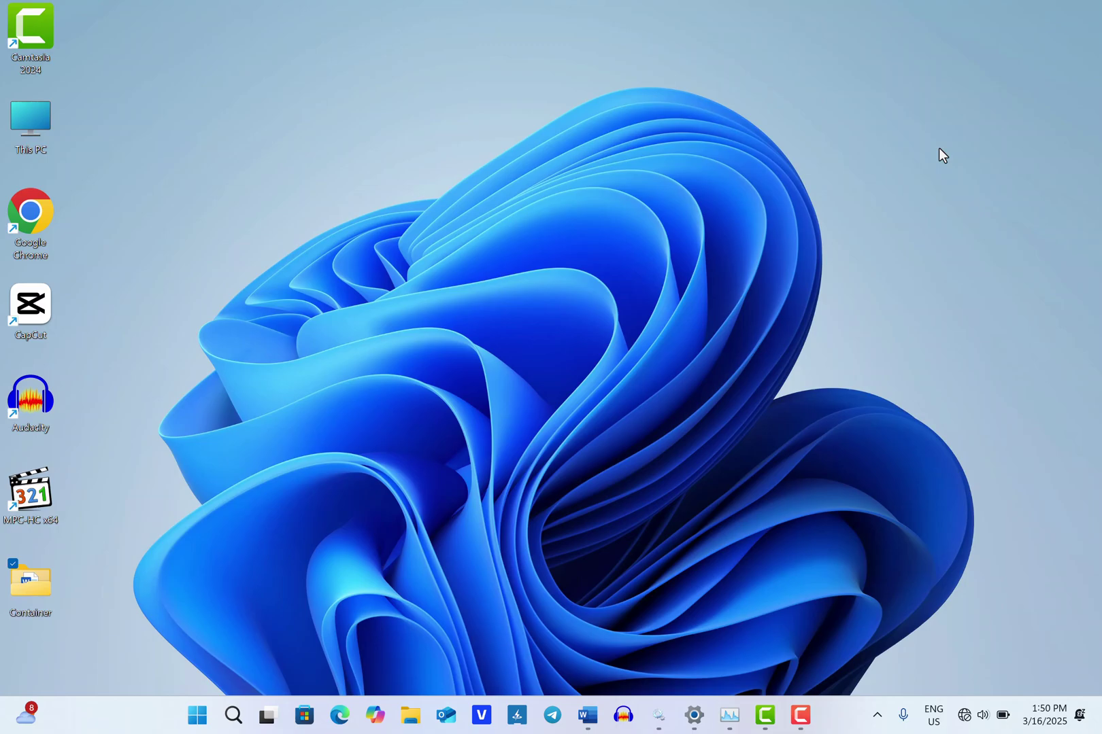
key(super+r)
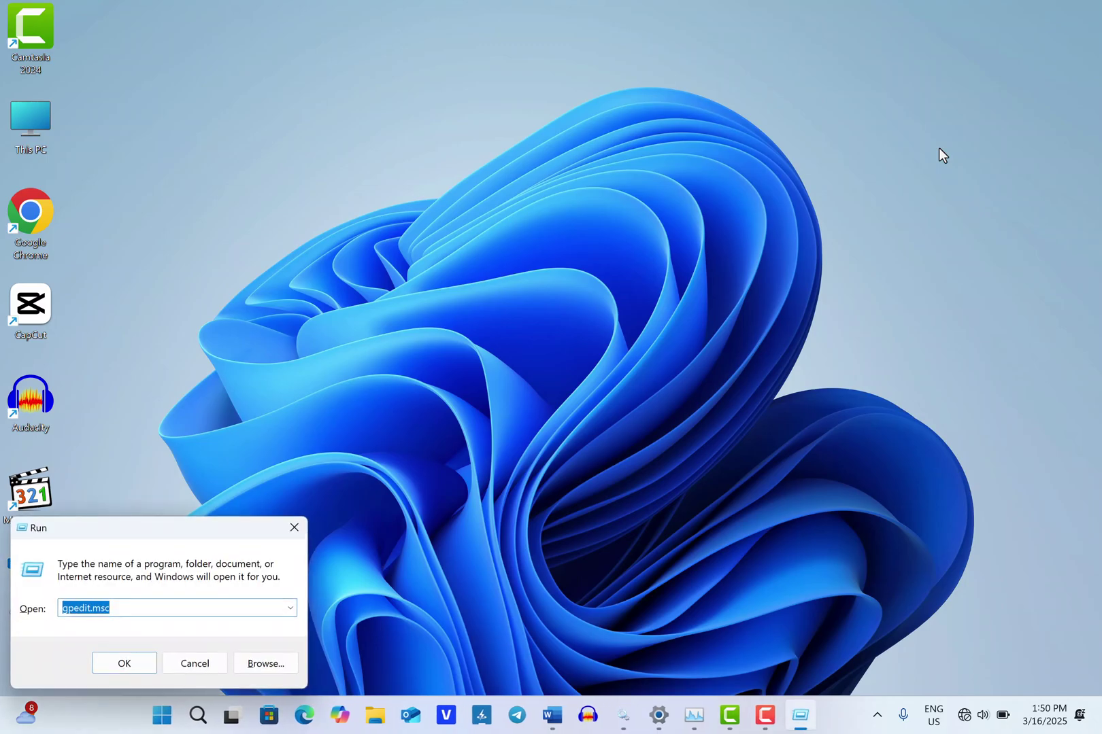
key(BackSpace)
text(regedit)
click(105, 662)
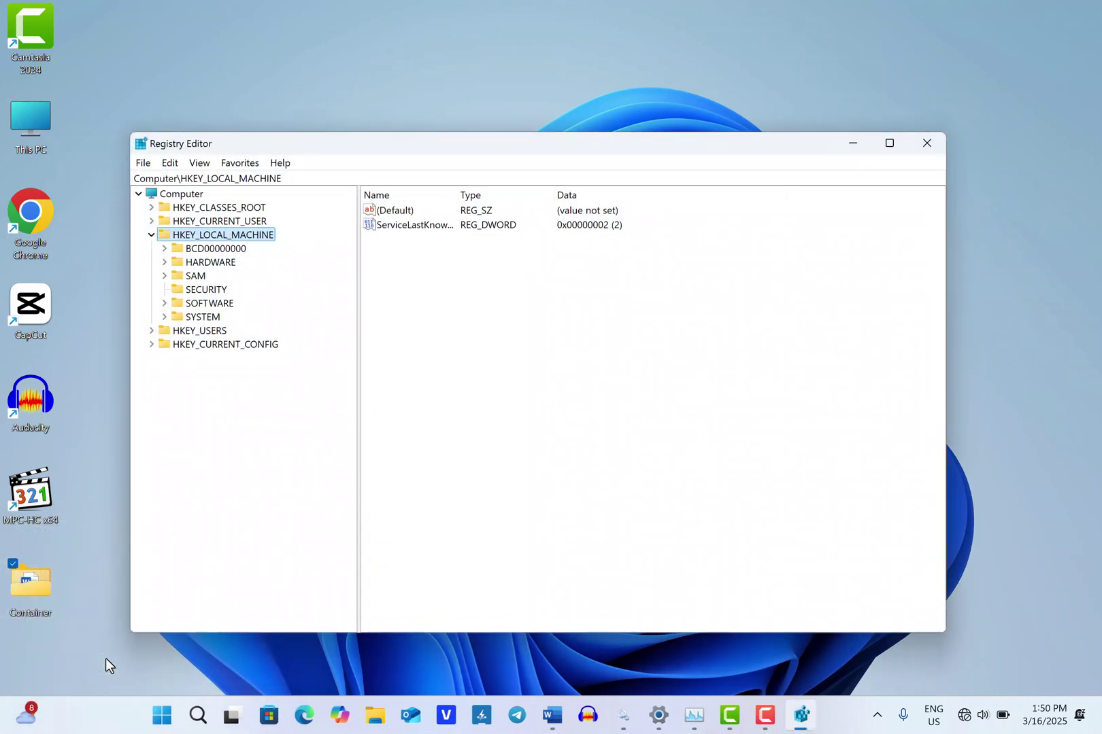
drag(482, 152, 515, 152)
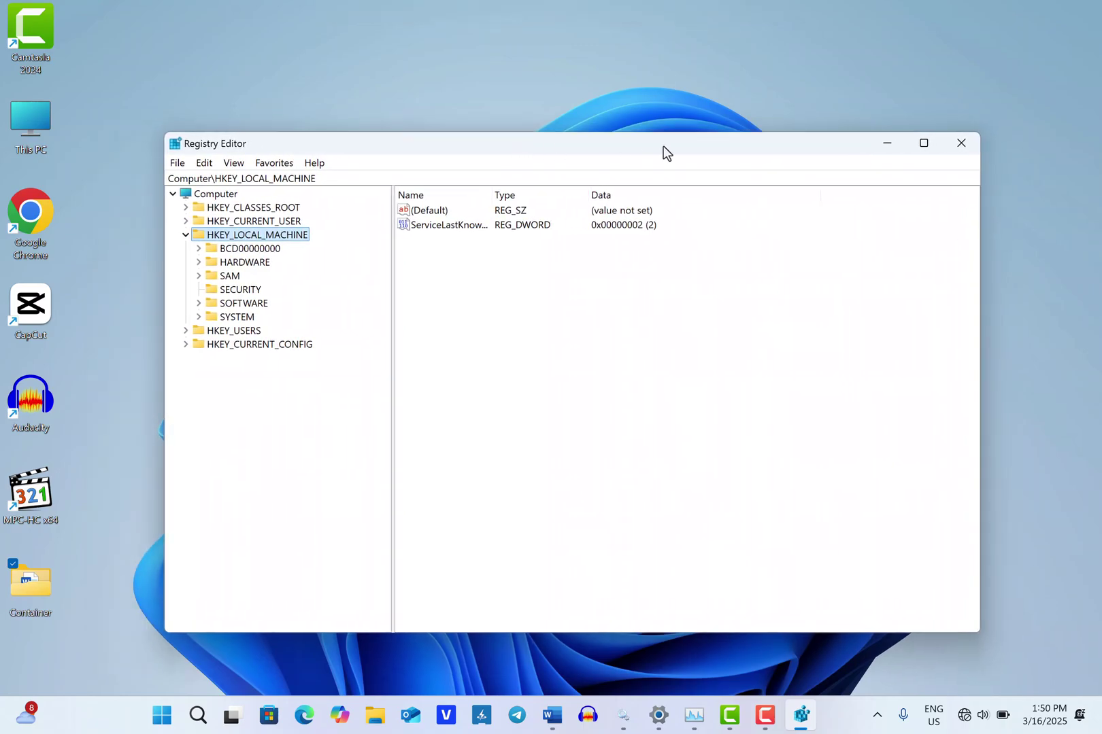
click(962, 143)
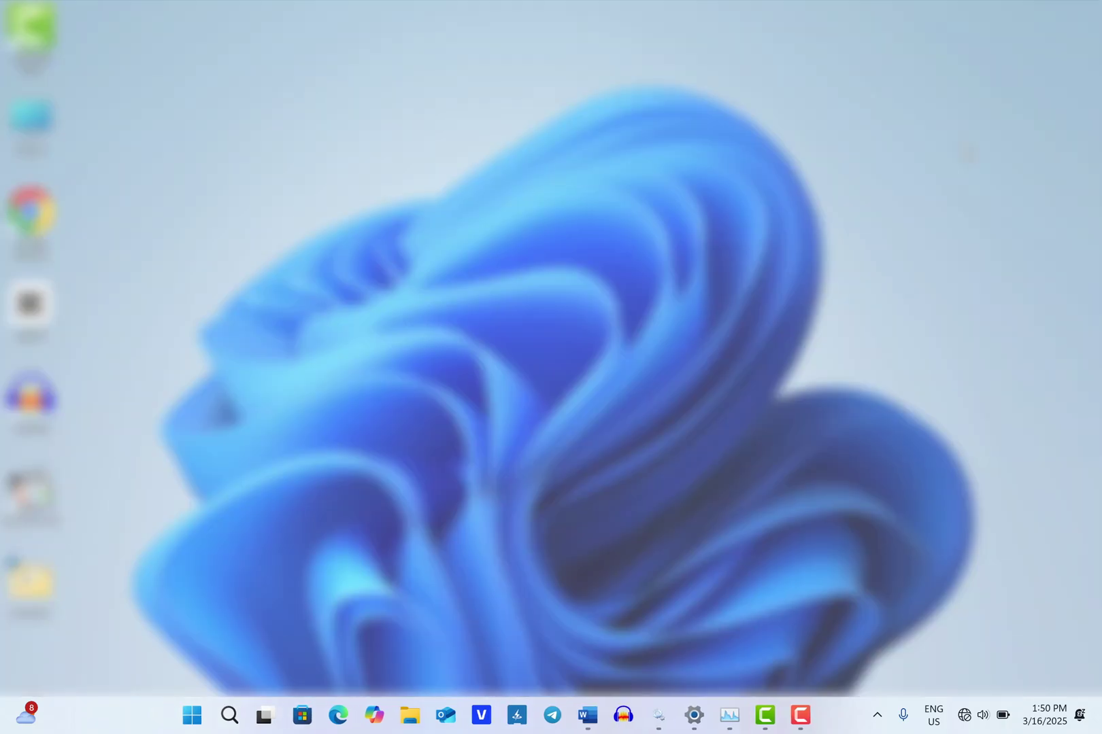